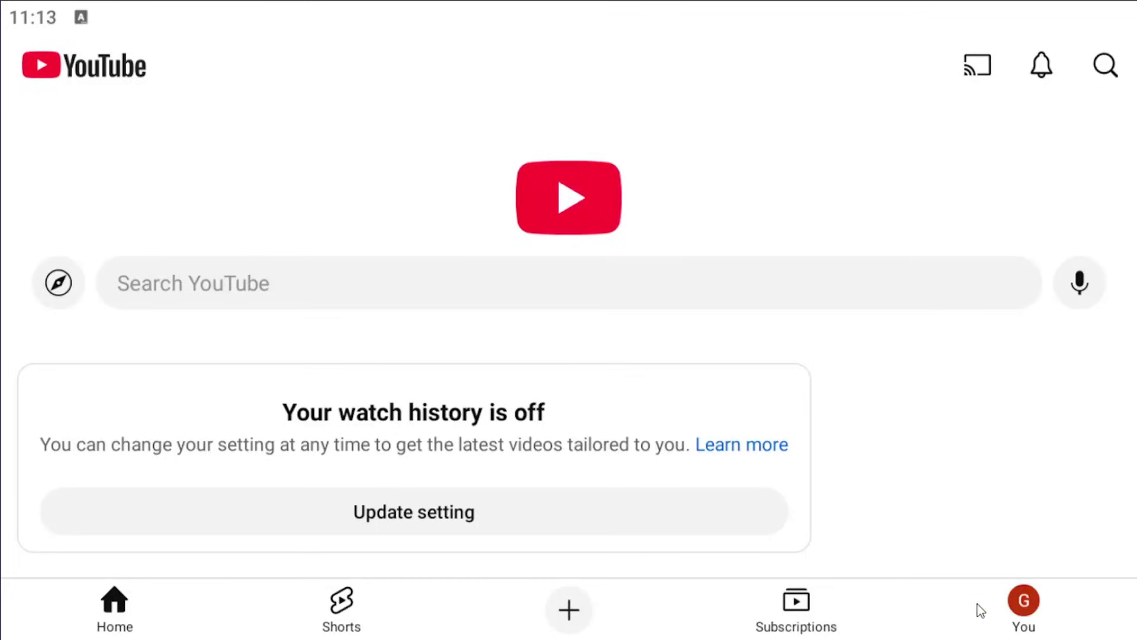
Open Manage all history from the You tab settings to reach YouTube's Google My Activity page
{"action": "left_click", "coordinate": [1030, 609]}
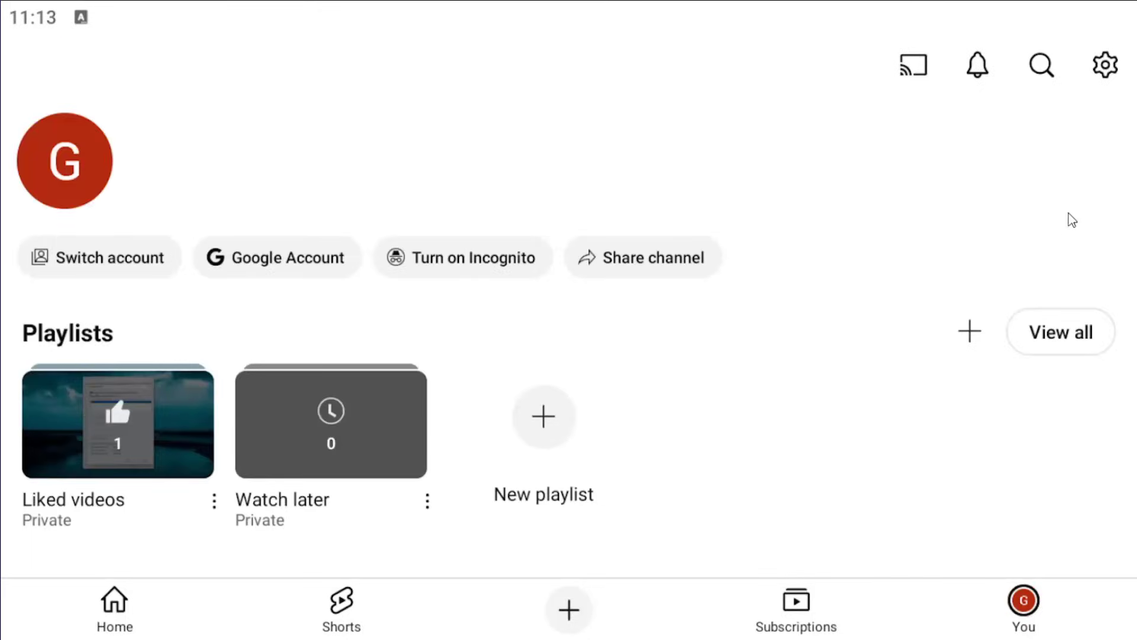
{"action": "left_click", "coordinate": [1106, 67]}
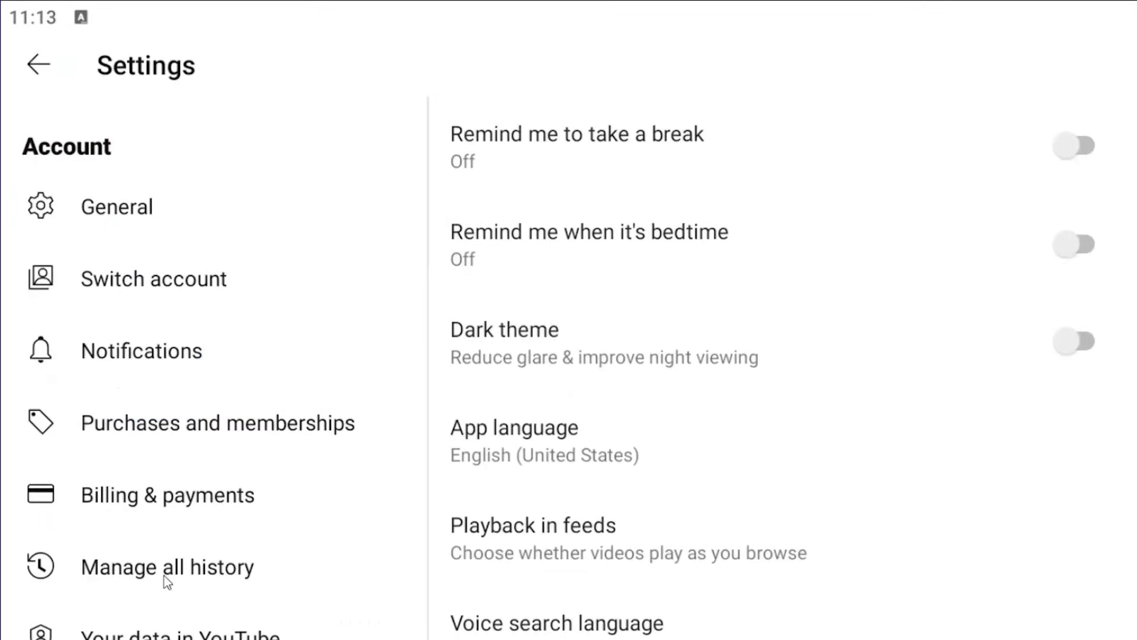
{"action": "left_click", "coordinate": [263, 579]}
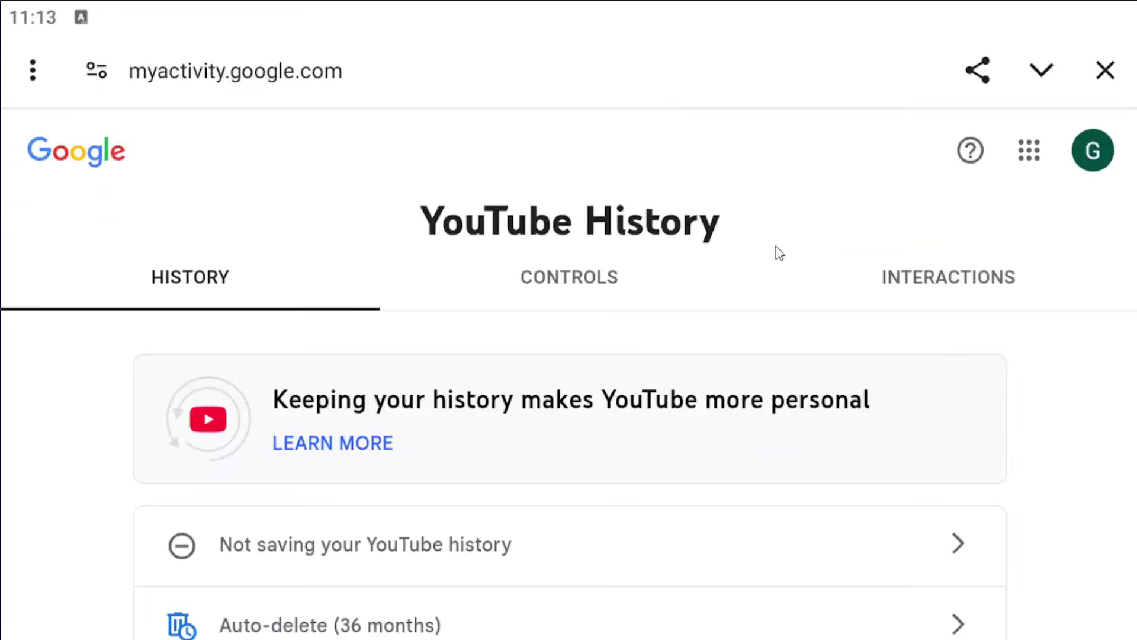
Show the INTERACTIONS tab listing likes and dislikes, comments and replies, and live chat messages
{"action": "left_click", "coordinate": [922, 275]}
{"action": "left_click_drag", "start_coordinate": [525, 457], "coordinate": [522, 249]}
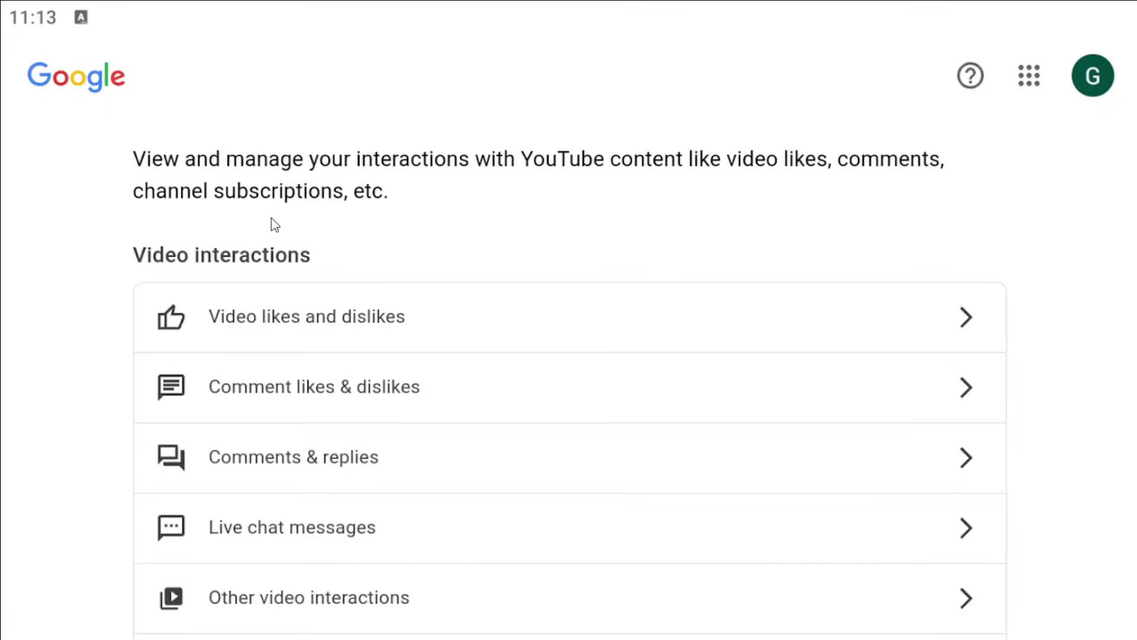
{"action": "left_click_drag", "start_coordinate": [557, 130], "coordinate": [557, 183]}
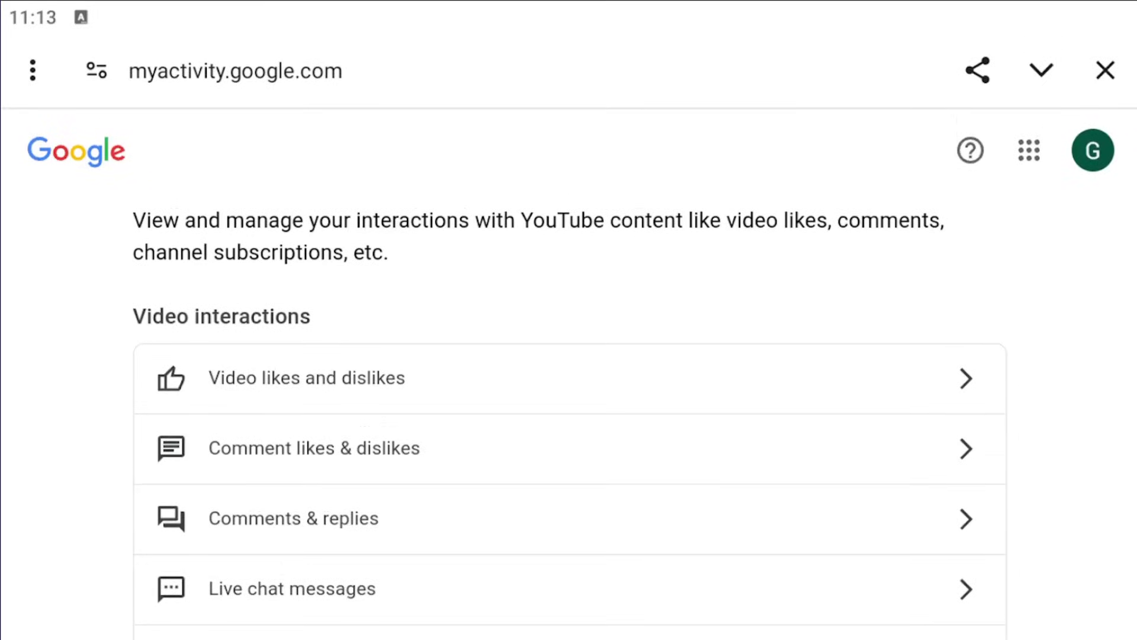